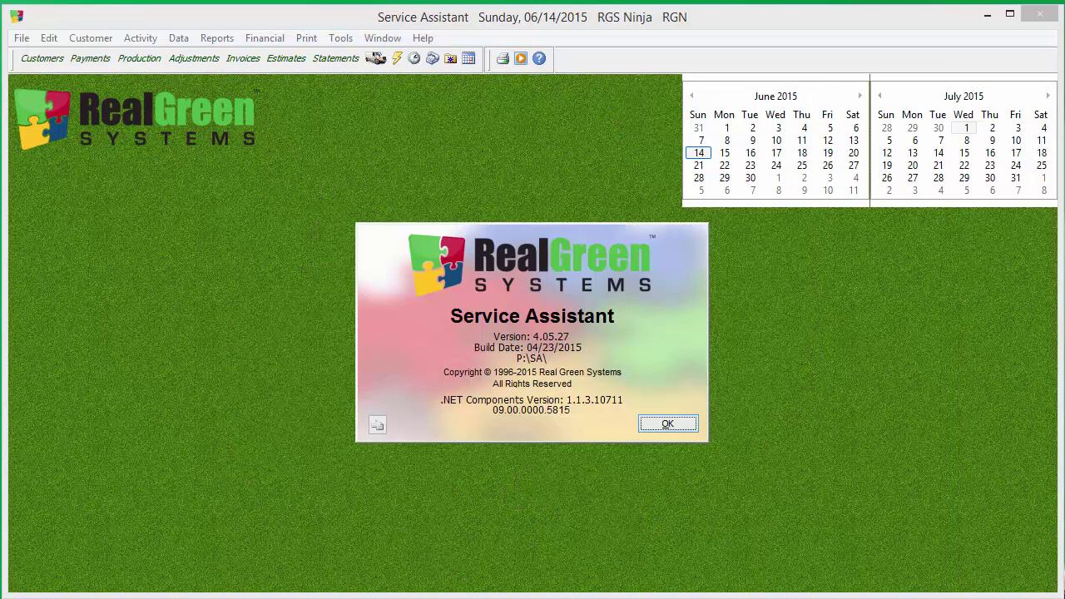
- Dismiss the version information and open the Credit Balance Report from the customer balance reports, moving its window nearer the middle of the workspace
{"action": "left_click", "coordinate": [676, 426]}
{"action": "left_click", "coordinate": [268, 46]}
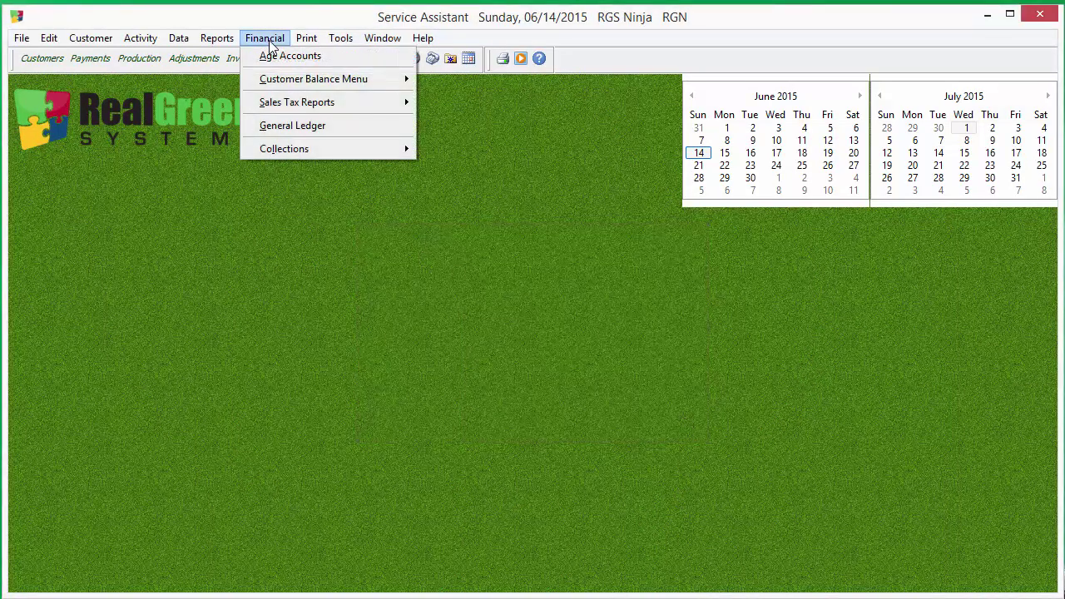
{"action": "mouse_move", "coordinate": [293, 82]}
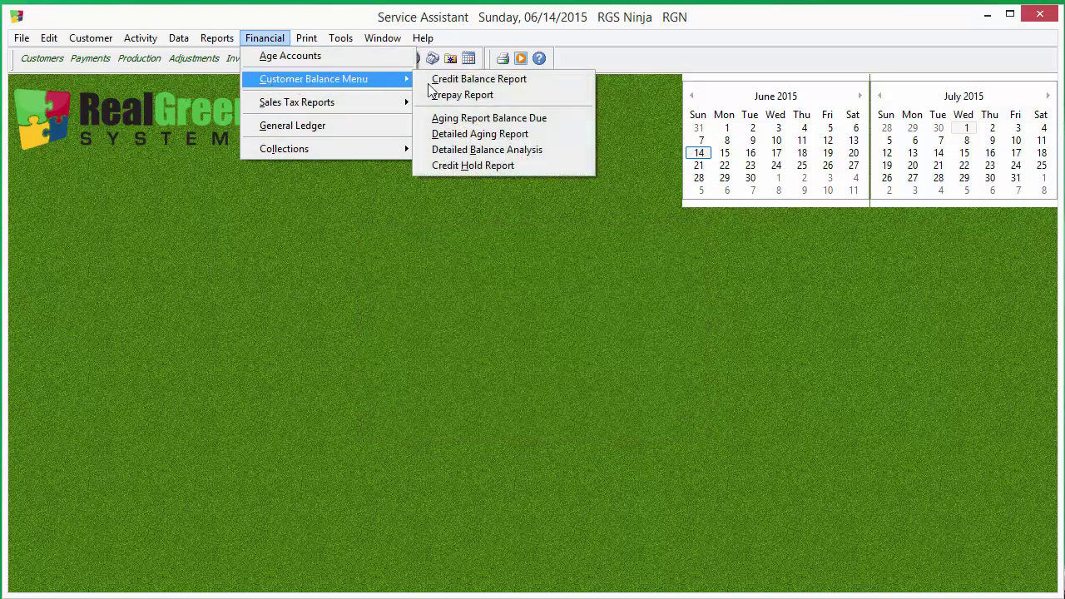
{"action": "left_click", "coordinate": [500, 81]}
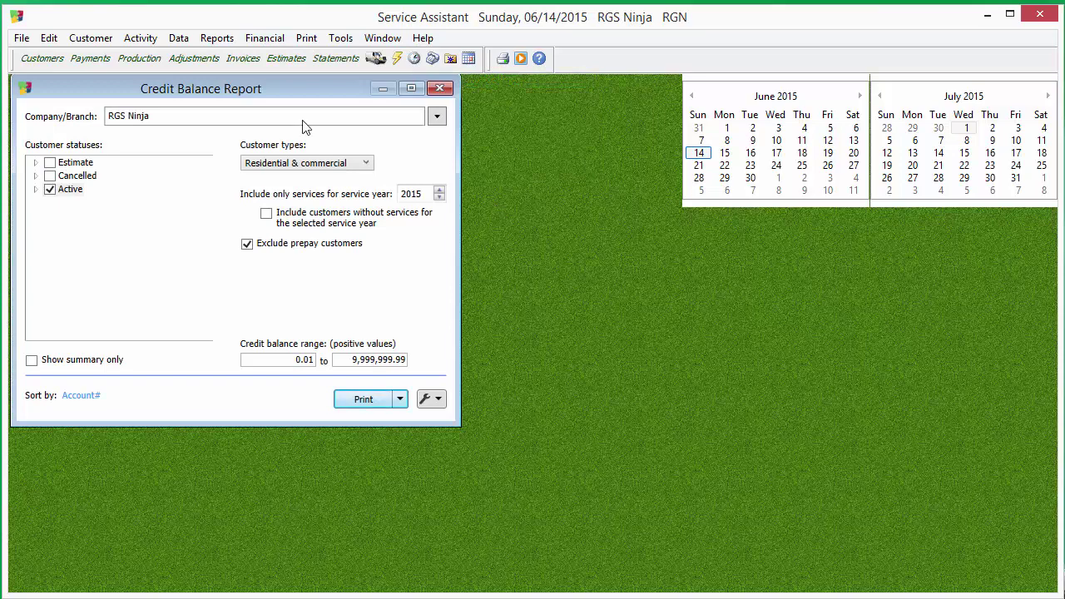
{"action": "left_click_drag", "start_coordinate": [304, 98], "coordinate": [492, 148]}
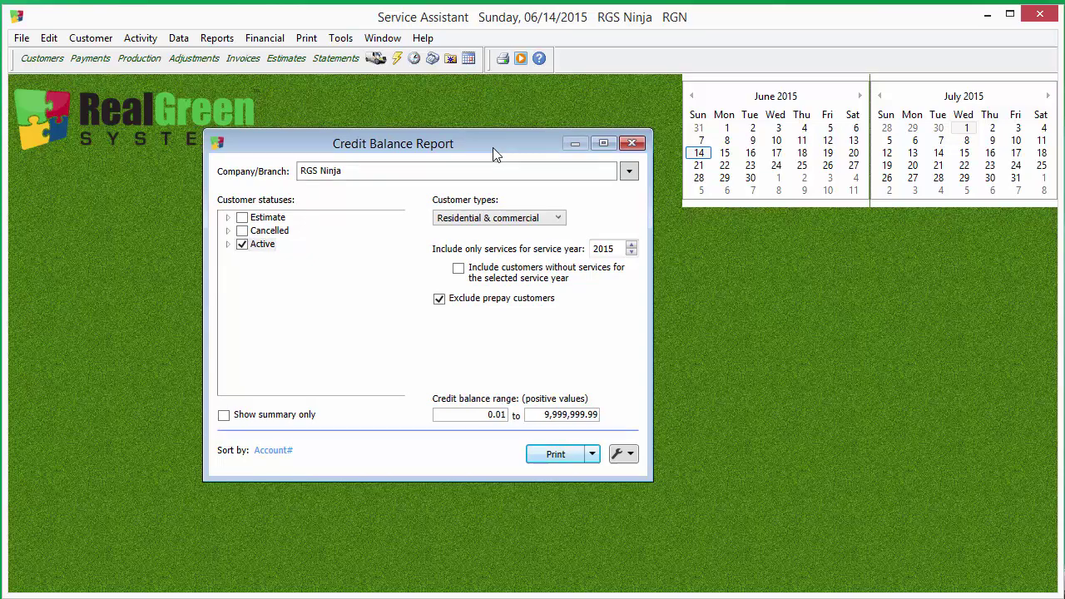
- Open the current customer's record to examine the net, prepay and credit balances, and close the record
{"action": "left_click", "coordinate": [44, 60]}
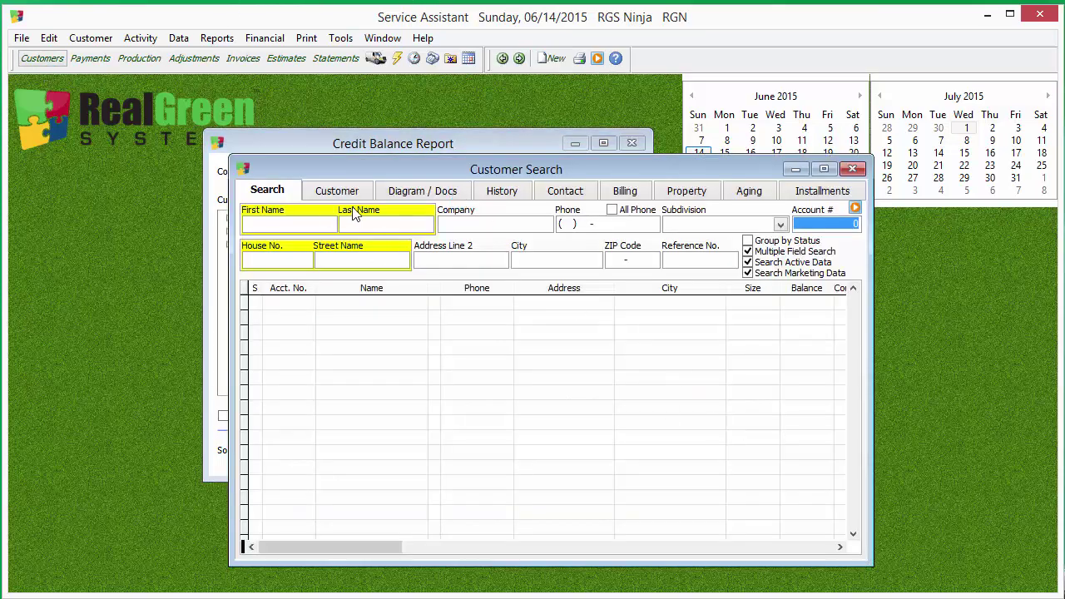
{"action": "left_click", "coordinate": [340, 194]}
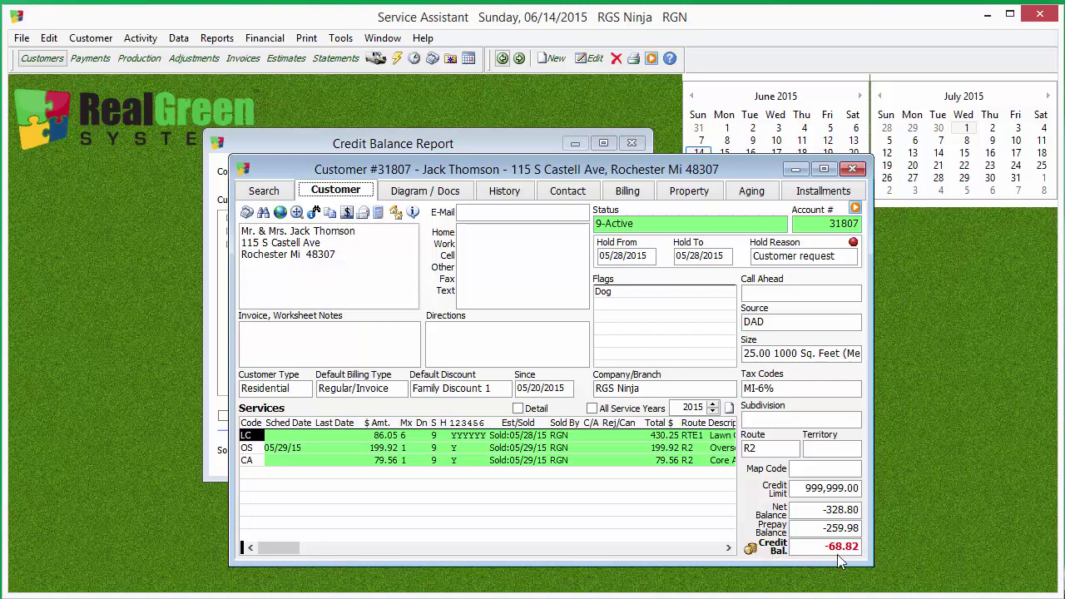
{"action": "left_click", "coordinate": [852, 168]}
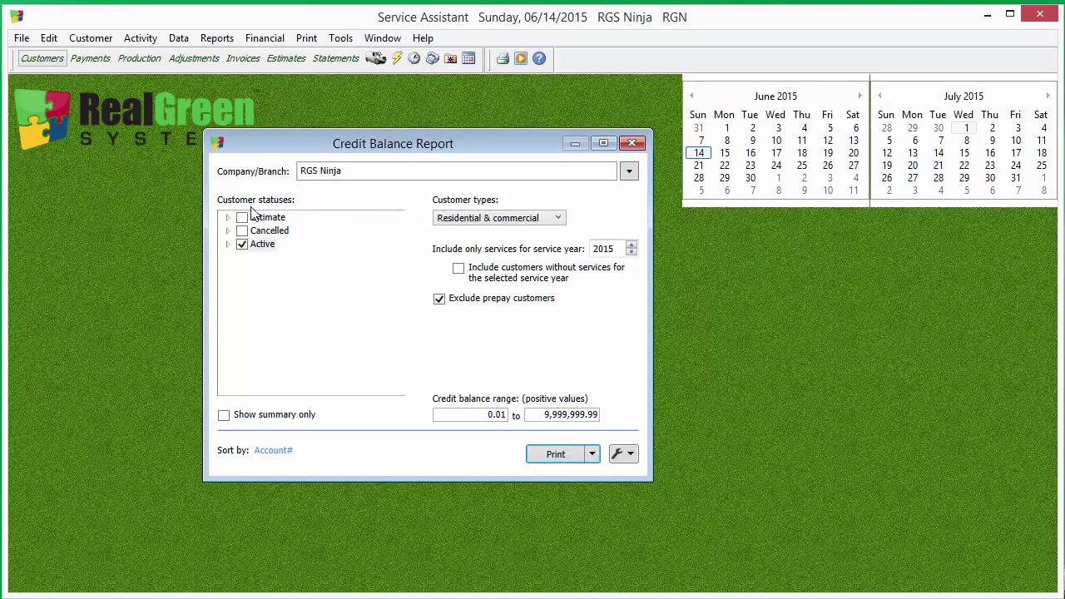
- Examine the individual statuses within the Estimate and Active groups and the available customer type choices, keeping Residential & commercial
{"action": "left_click", "coordinate": [228, 217]}
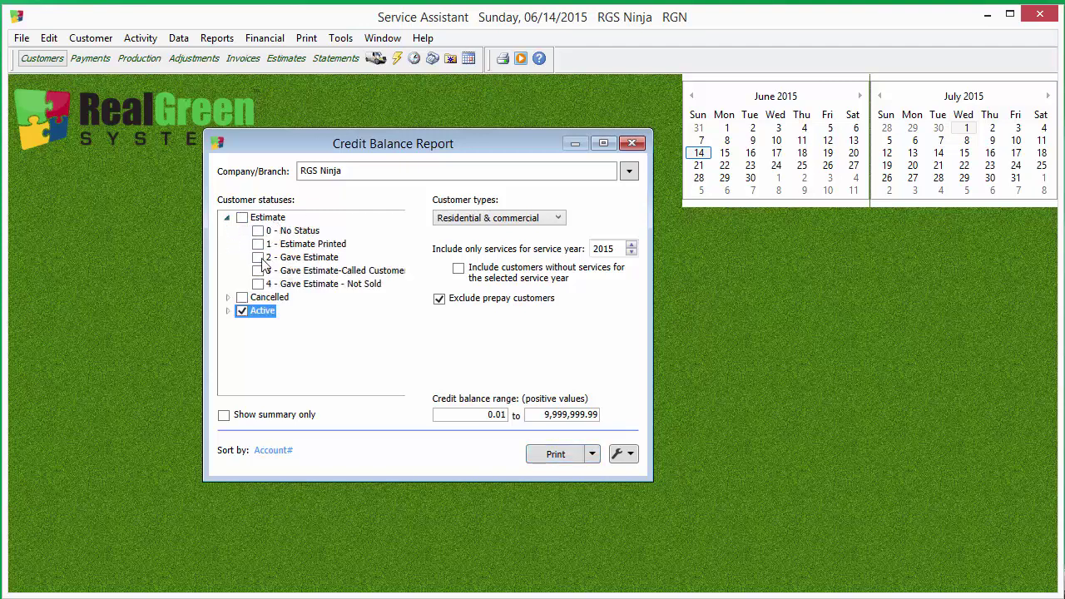
{"action": "left_click", "coordinate": [227, 218]}
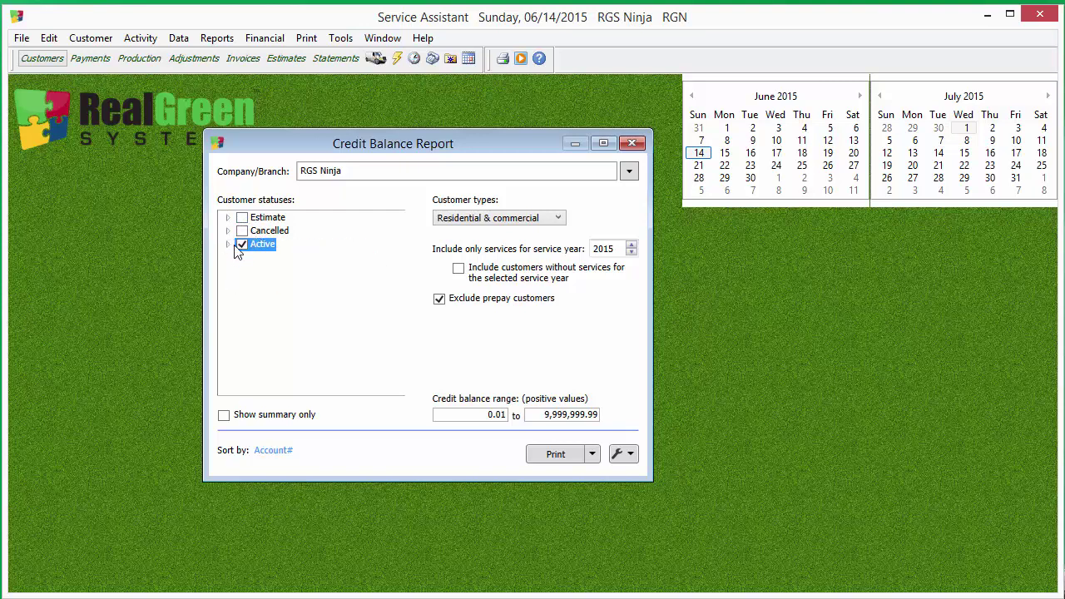
{"action": "left_click", "coordinate": [229, 244]}
{"action": "left_click", "coordinate": [228, 244]}
{"action": "left_click", "coordinate": [559, 218]}
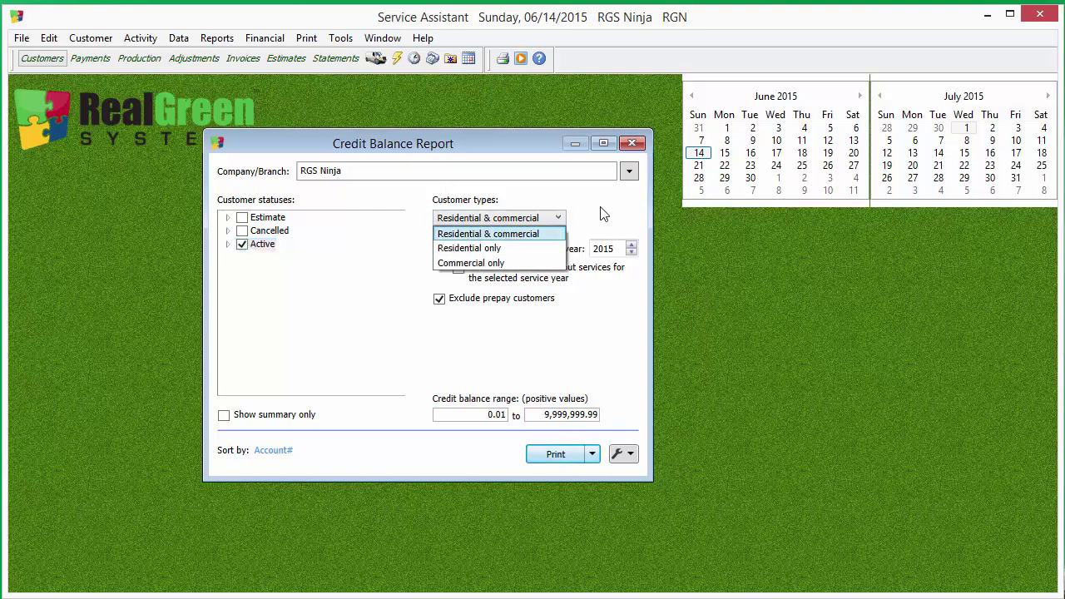
{"action": "left_click", "coordinate": [603, 213]}
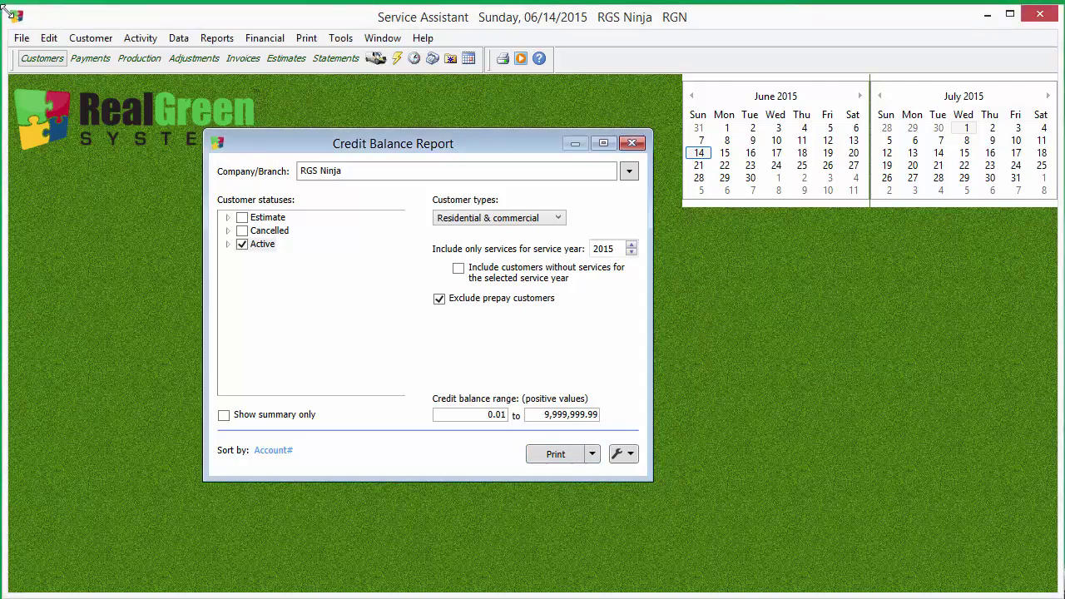
{"action": "left_click_drag", "start_coordinate": [4, 8], "coordinate": [0, 2]}
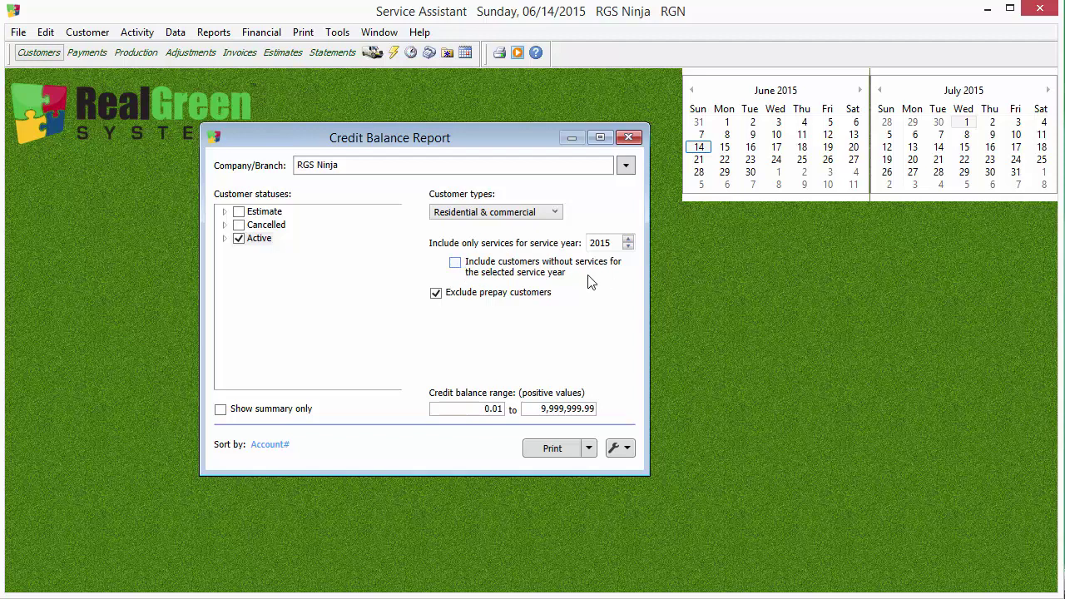
{"action": "left_click", "coordinate": [456, 265]}
{"action": "left_click", "coordinate": [461, 273]}
{"action": "left_click", "coordinate": [436, 293]}
{"action": "left_click", "coordinate": [437, 296]}
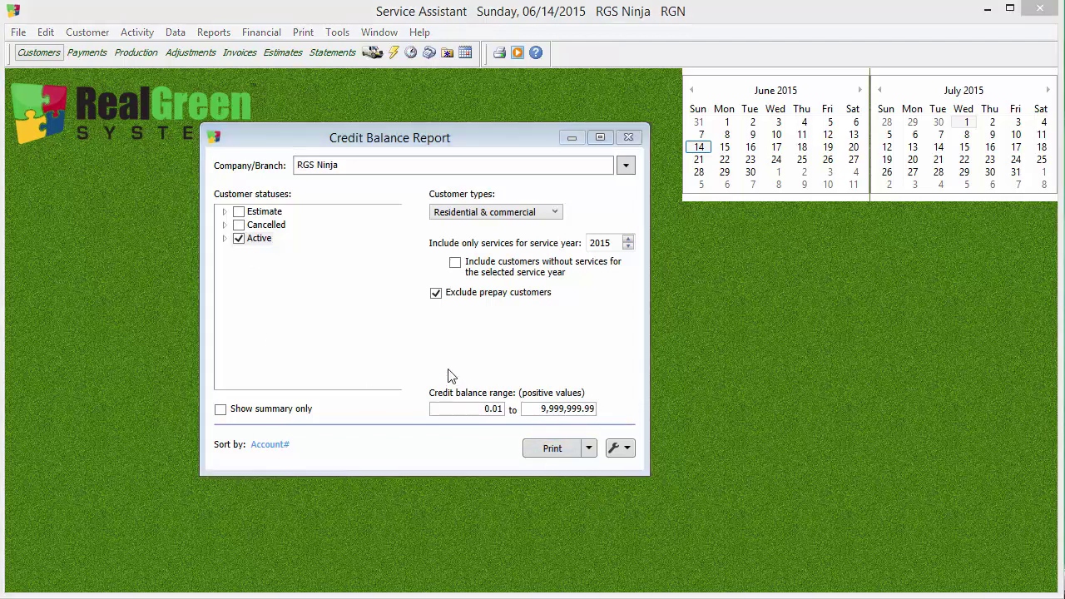
- Set the report output to Preview, generate the Credit Balance Report full screen, and close it after review
{"action": "left_click", "coordinate": [588, 449]}
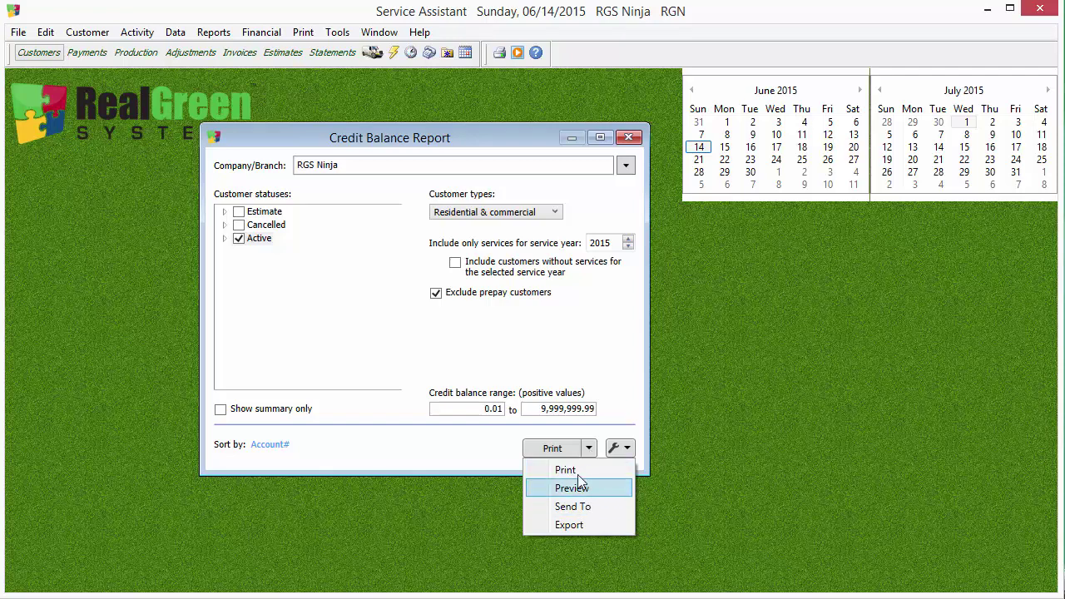
{"action": "left_click", "coordinate": [579, 491]}
{"action": "left_click", "coordinate": [552, 449]}
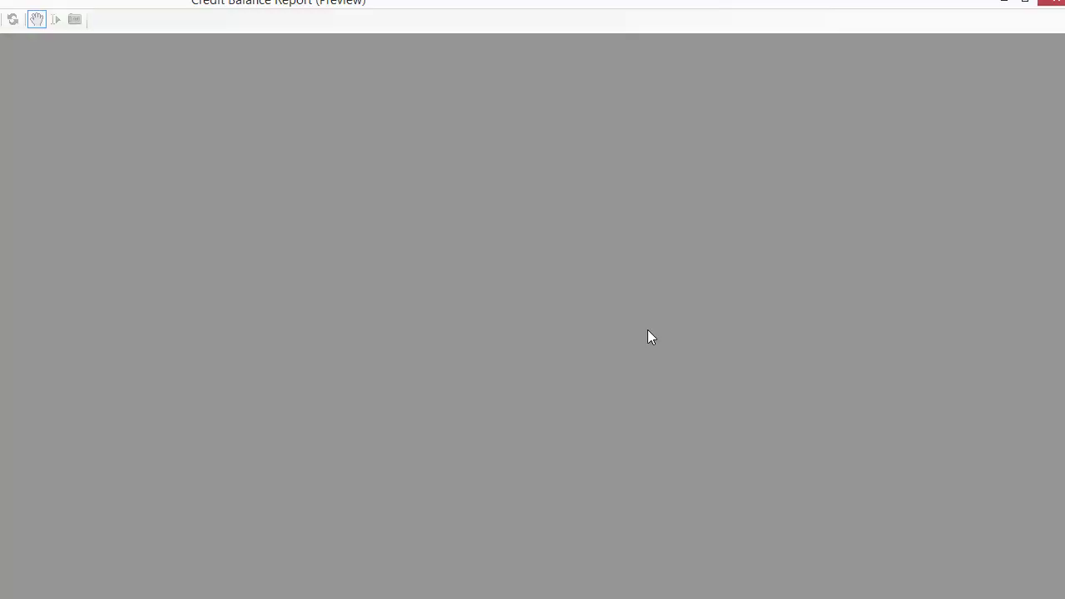
{"action": "left_click", "coordinate": [1025, 2]}
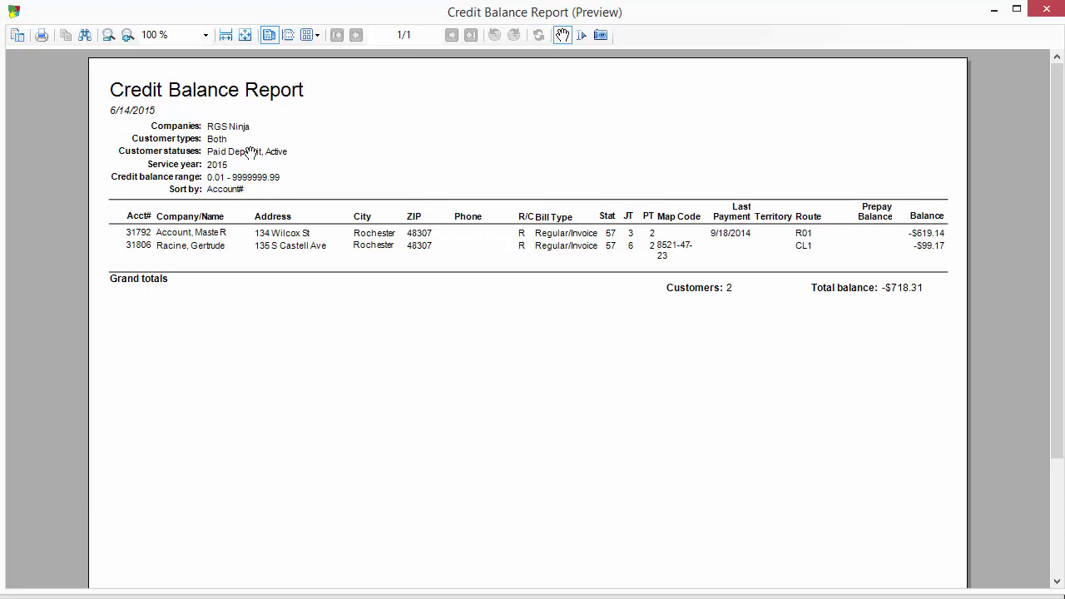
{"action": "left_click", "coordinate": [1050, 20]}
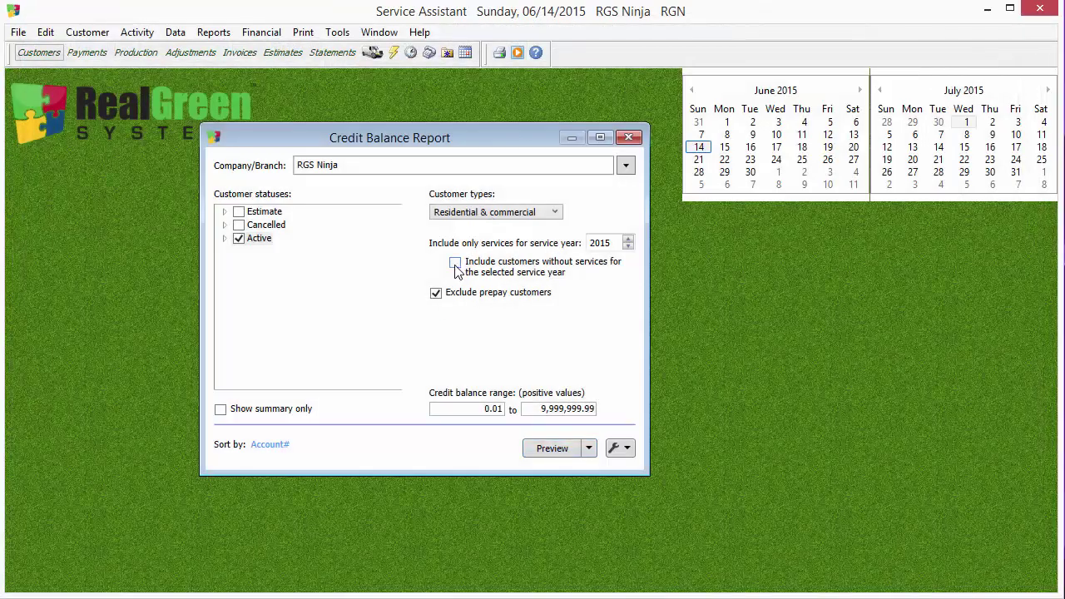
- Include customers without services for the selected service year and prepay customers, and preview the Credit Balance Report again
{"action": "left_click", "coordinate": [455, 265]}
{"action": "left_click", "coordinate": [435, 293]}
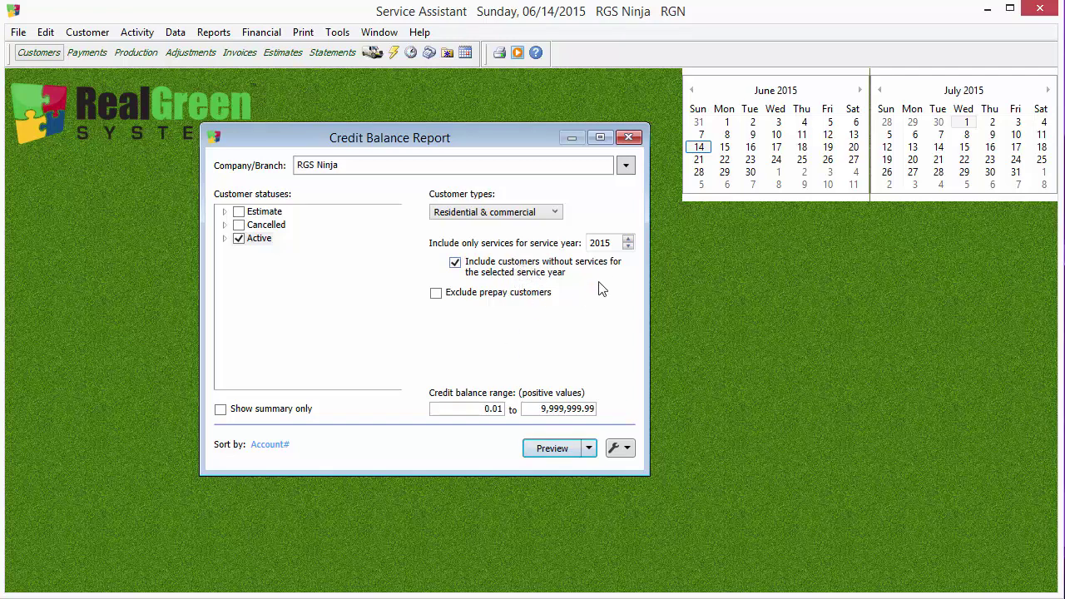
{"action": "left_click", "coordinate": [555, 448]}
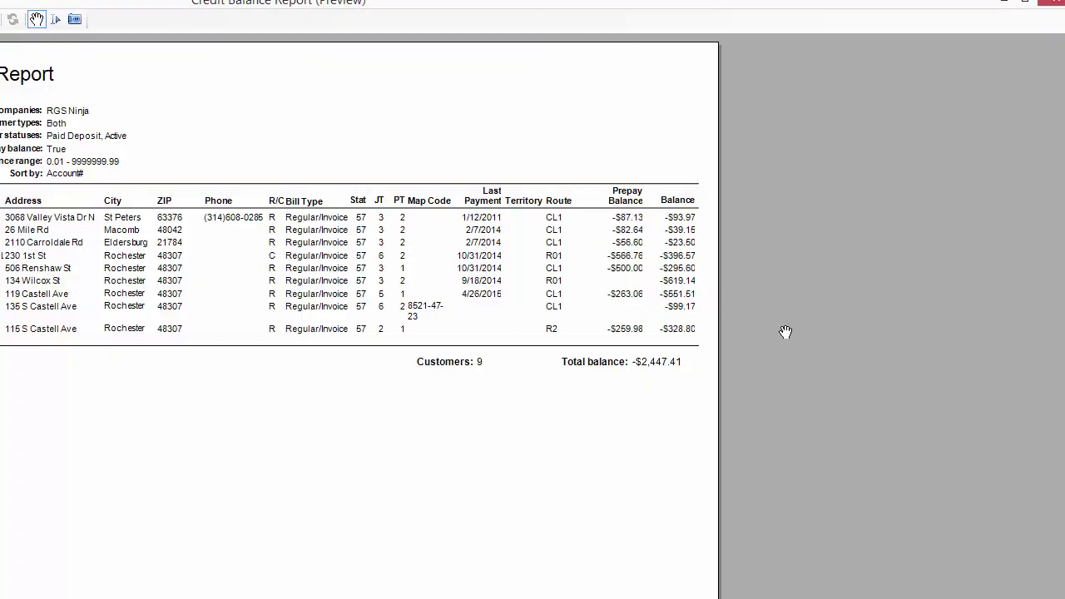
{"action": "left_click", "coordinate": [1030, 5]}
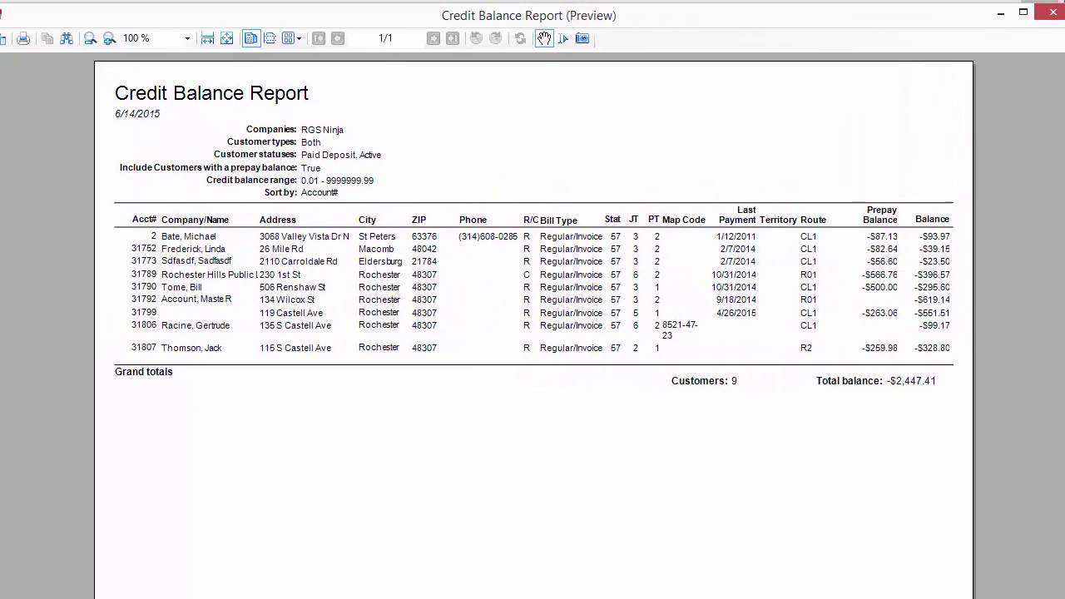
{"action": "left_click_drag", "start_coordinate": [17, 116], "coordinate": [133, 17]}
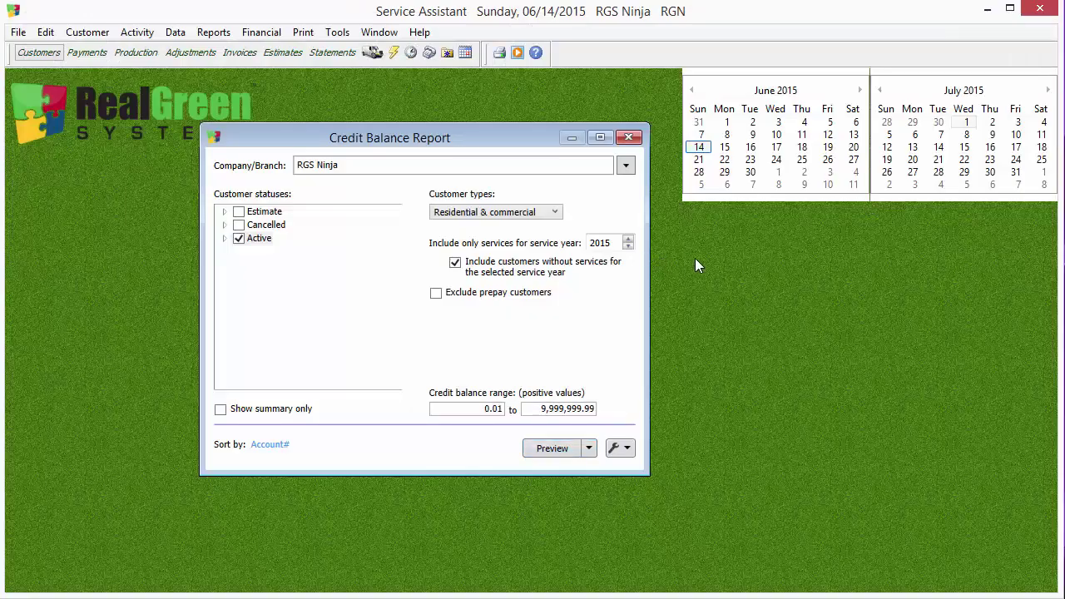
- Limit the Credit Balance Report to the summary only, preview it, and close the preview
{"action": "left_click", "coordinate": [243, 411]}
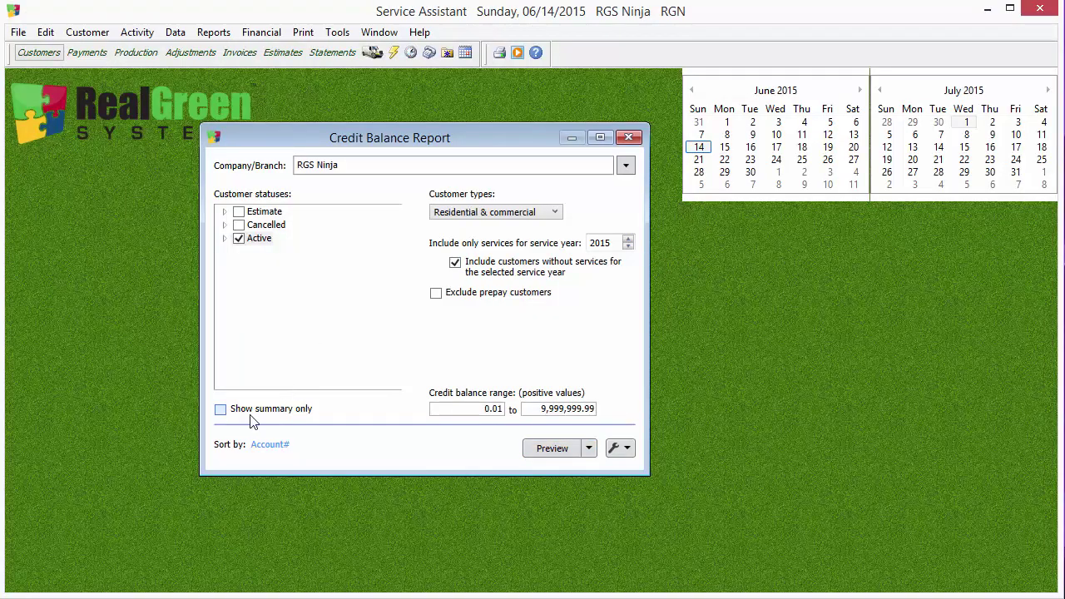
{"action": "left_click", "coordinate": [570, 449]}
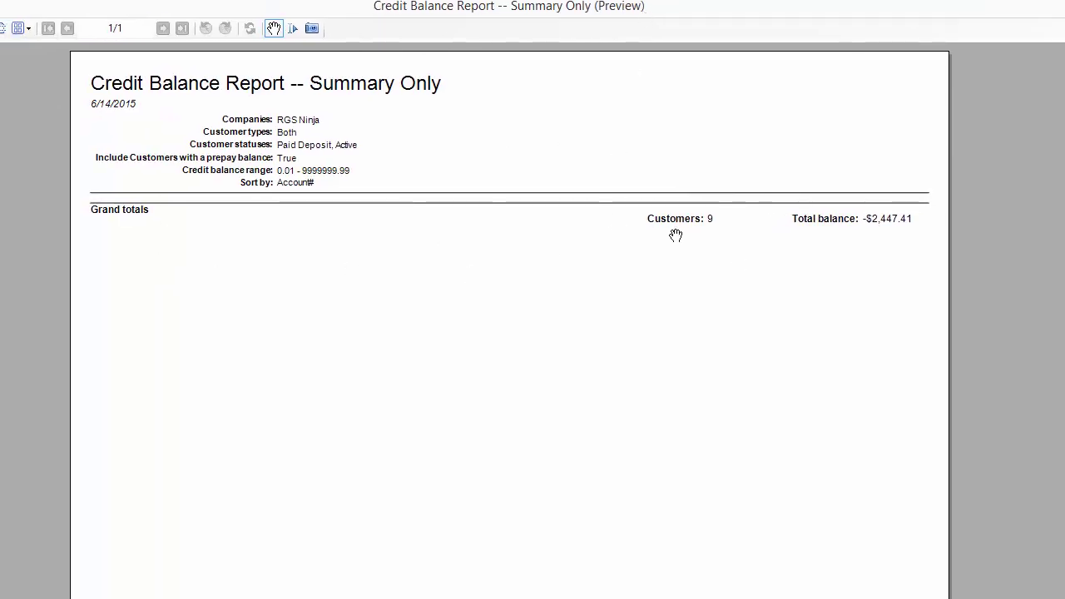
{"action": "left_click", "coordinate": [984, 13]}
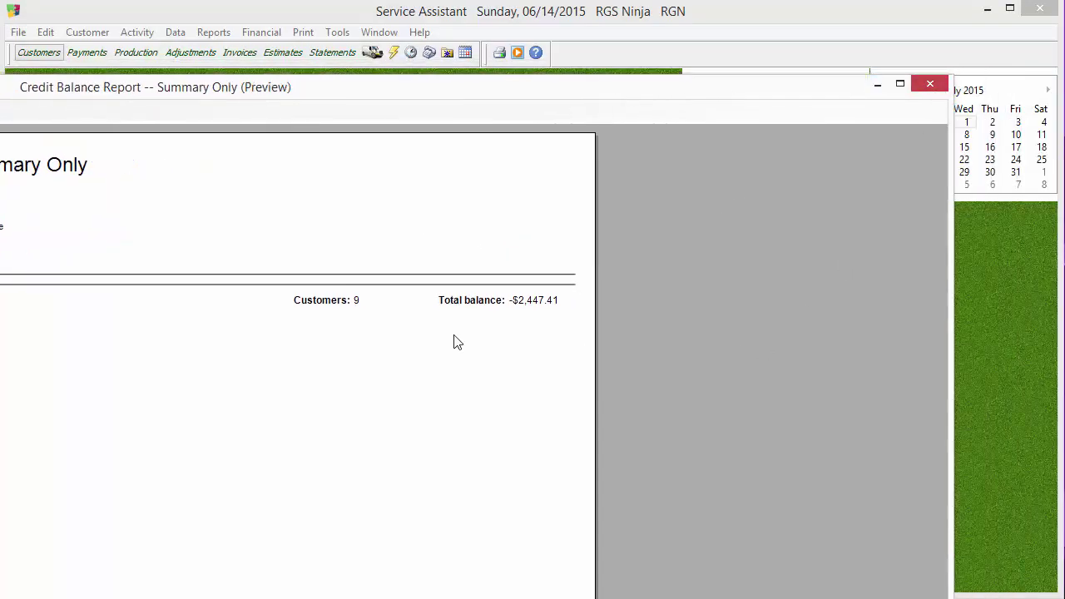
{"action": "key", "text": "Escape"}
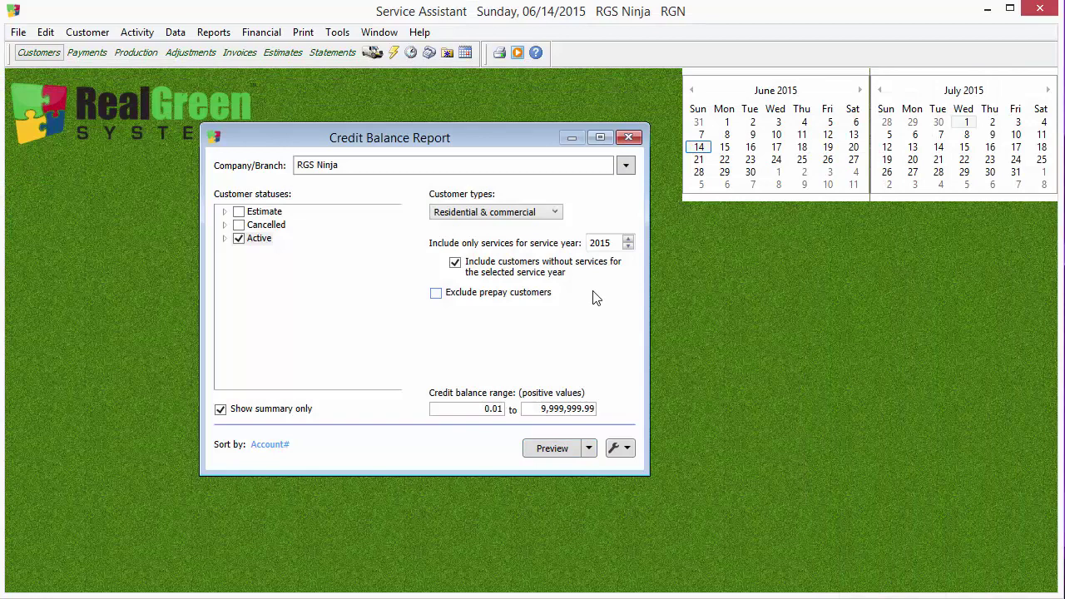